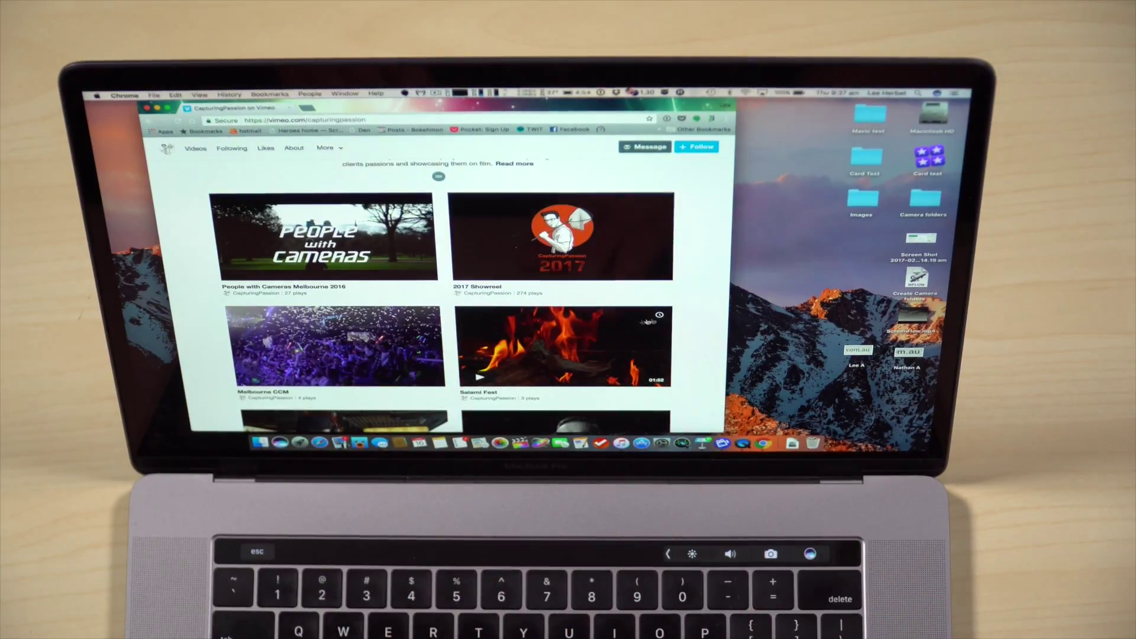
# Leave the Chrome Vimeo page and return to the full-screen Keynote slideshow.
pyautogui.press('super+Tab')
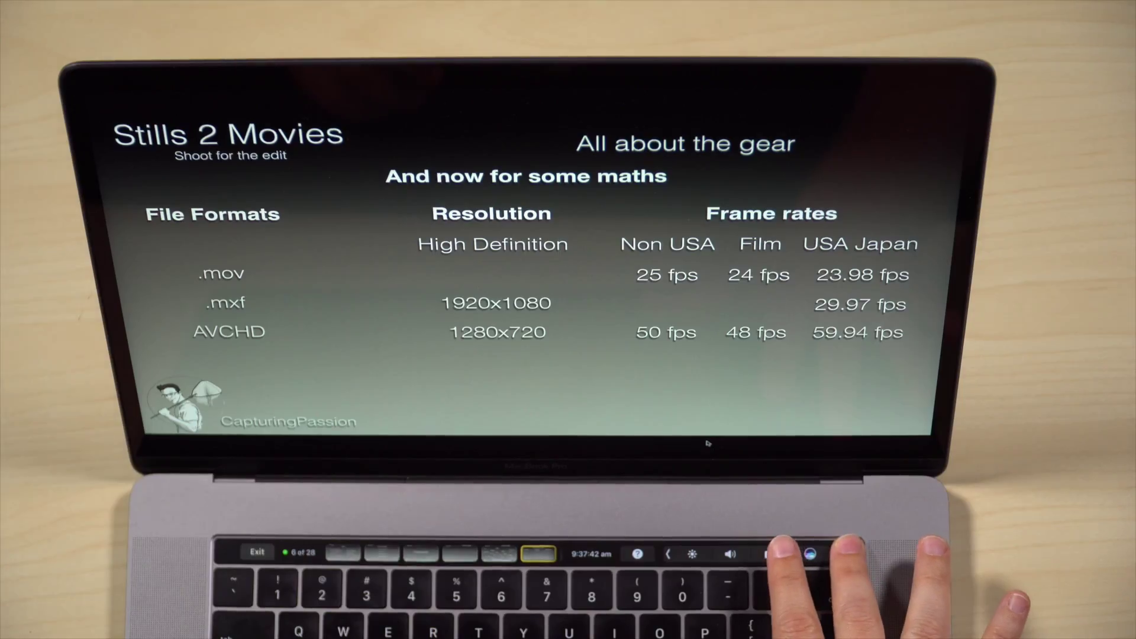
pyautogui.hotkey('ctrl', 'Right')
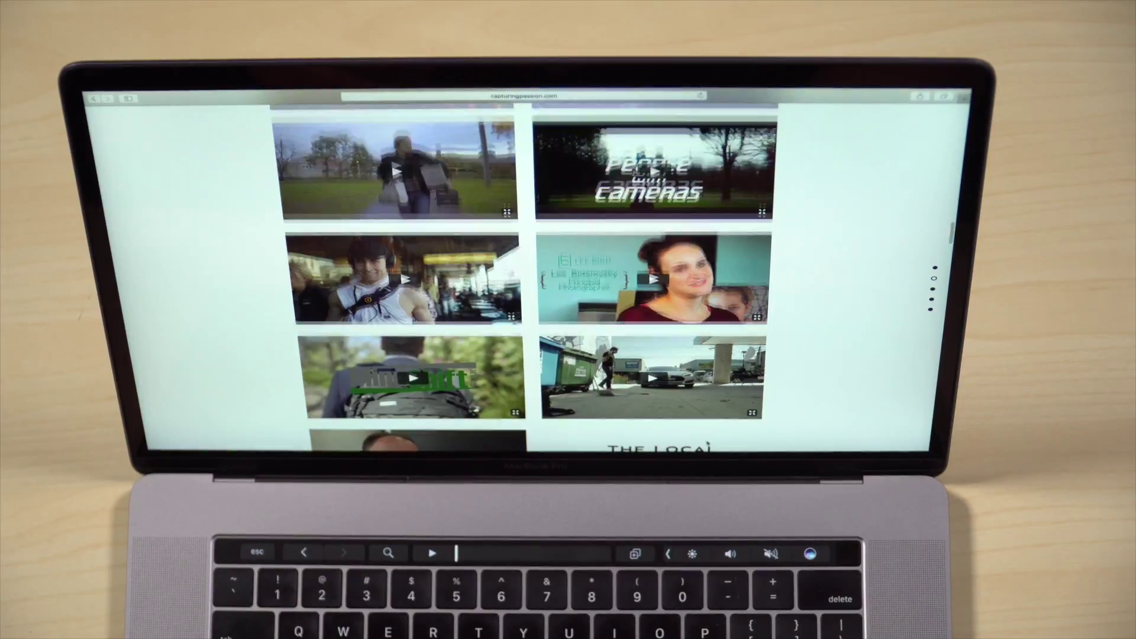
pyautogui.scroll(-2, 523, 267)
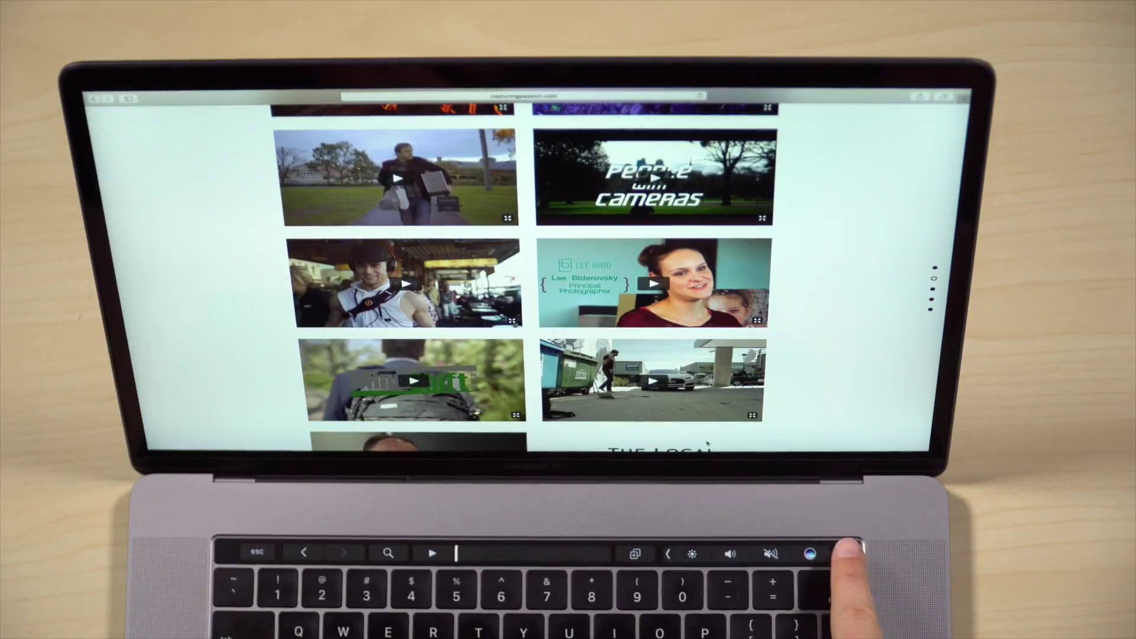
pyautogui.press('super+Tab')
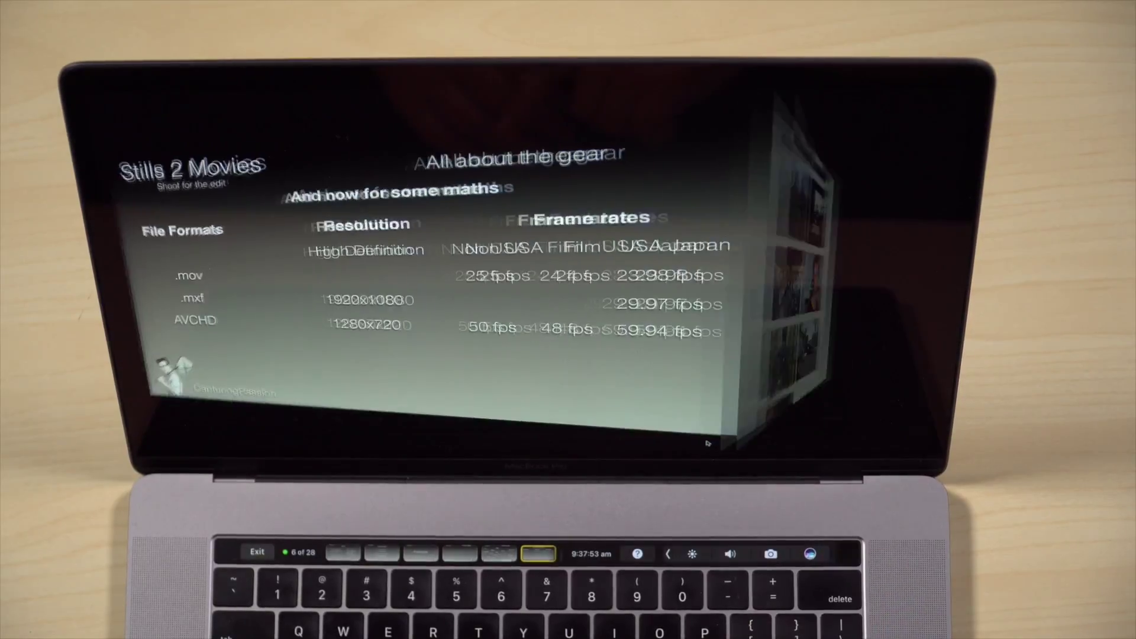